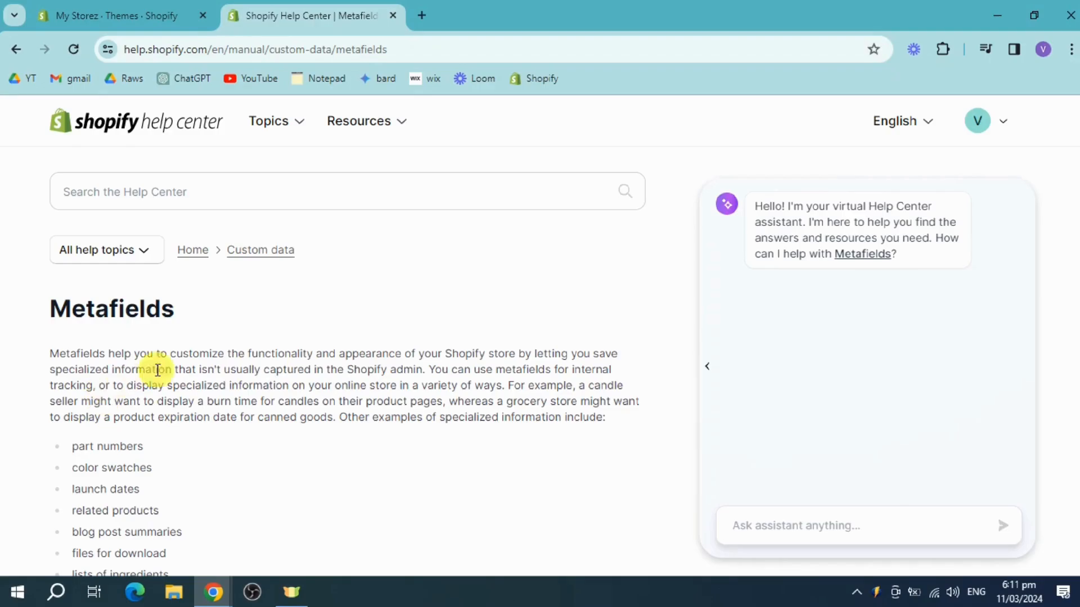
Read through the Shopify Help Center article on metafields, down to the tasks for setting up new ones.
scroll(158, 383, down, 3)
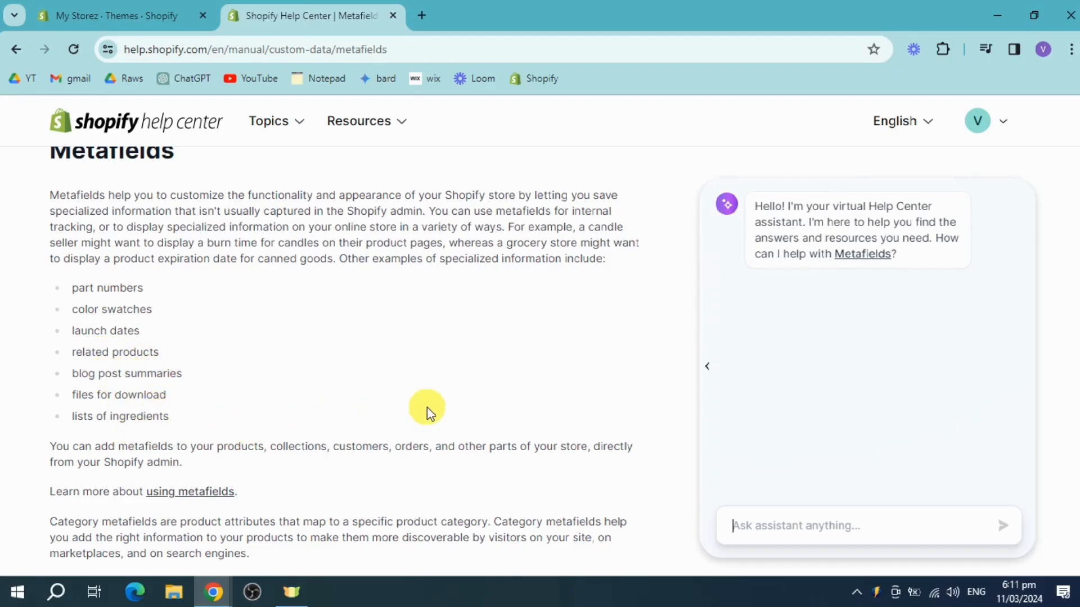
scroll(428, 413, down, 4)
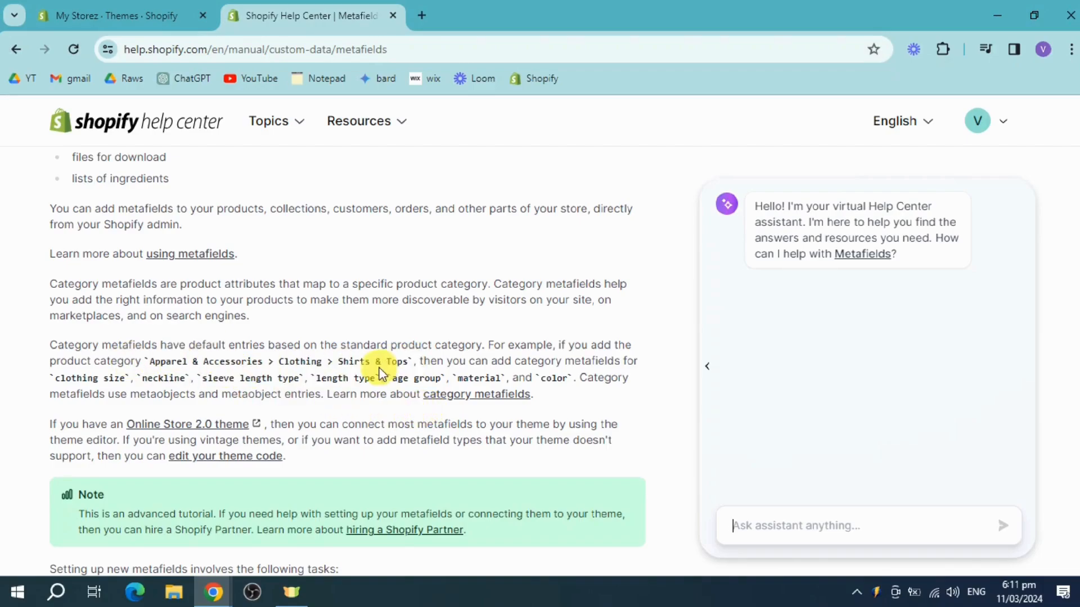
scroll(381, 373, down, 3)
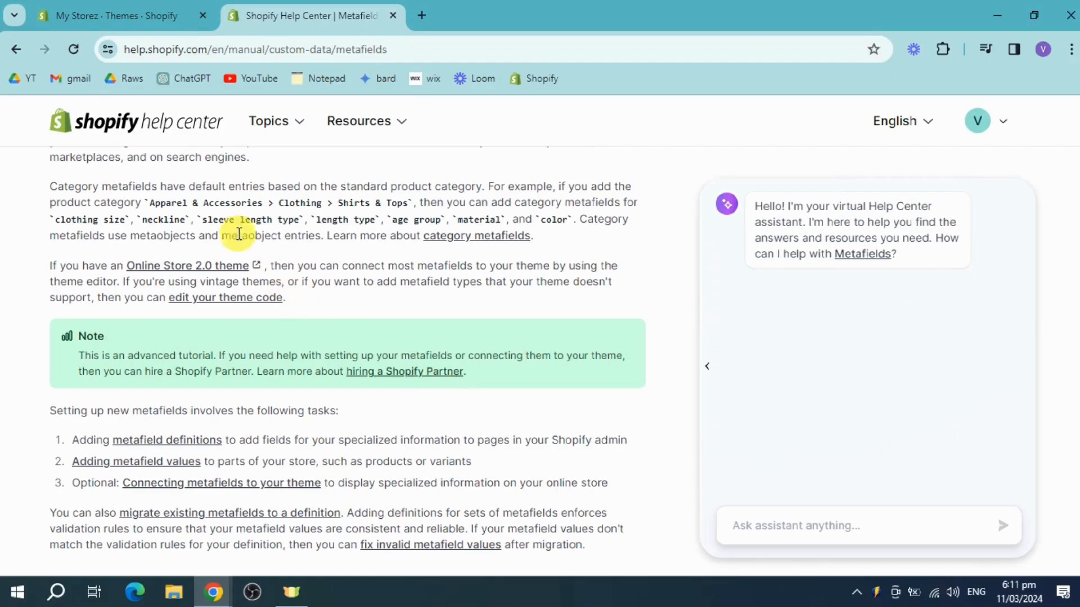
Switch to the Shopify store admin and open the Men Knight Medieval Tunic product from the product list.
click(102, 15)
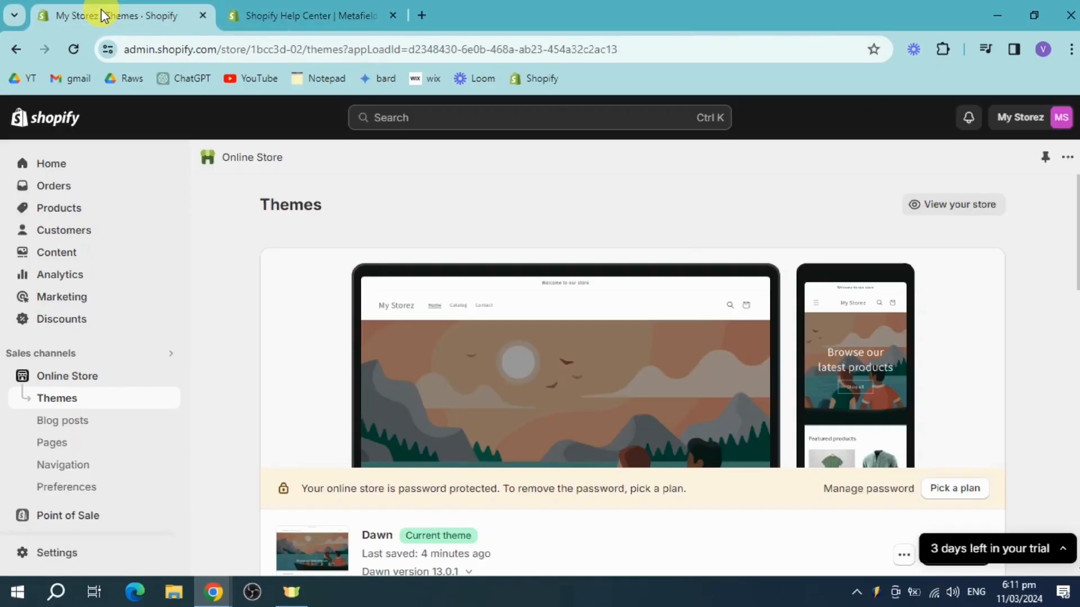
click(74, 212)
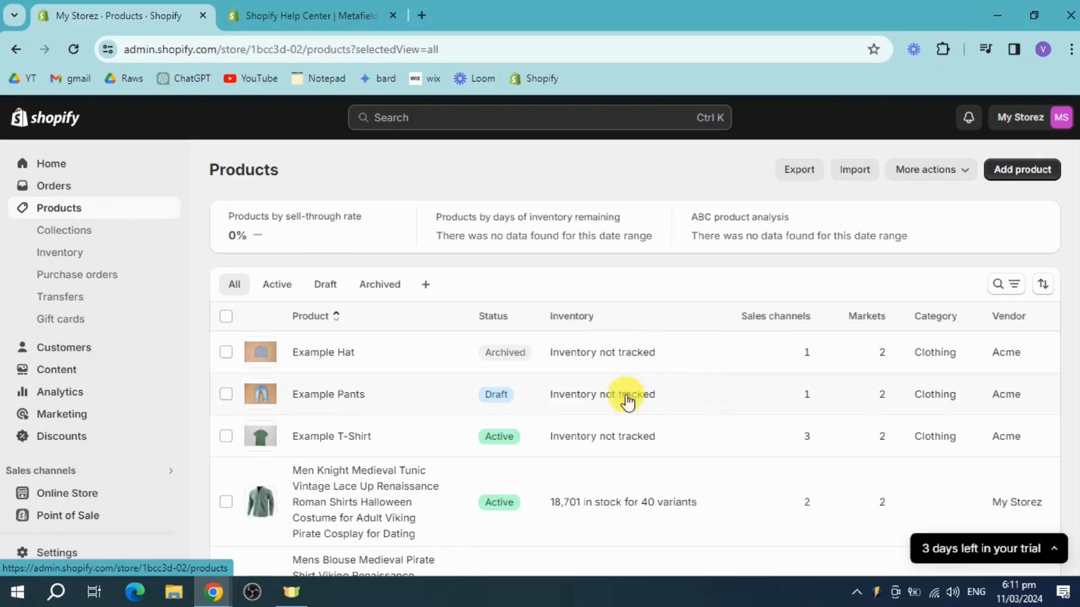
scroll(628, 401, down, 3)
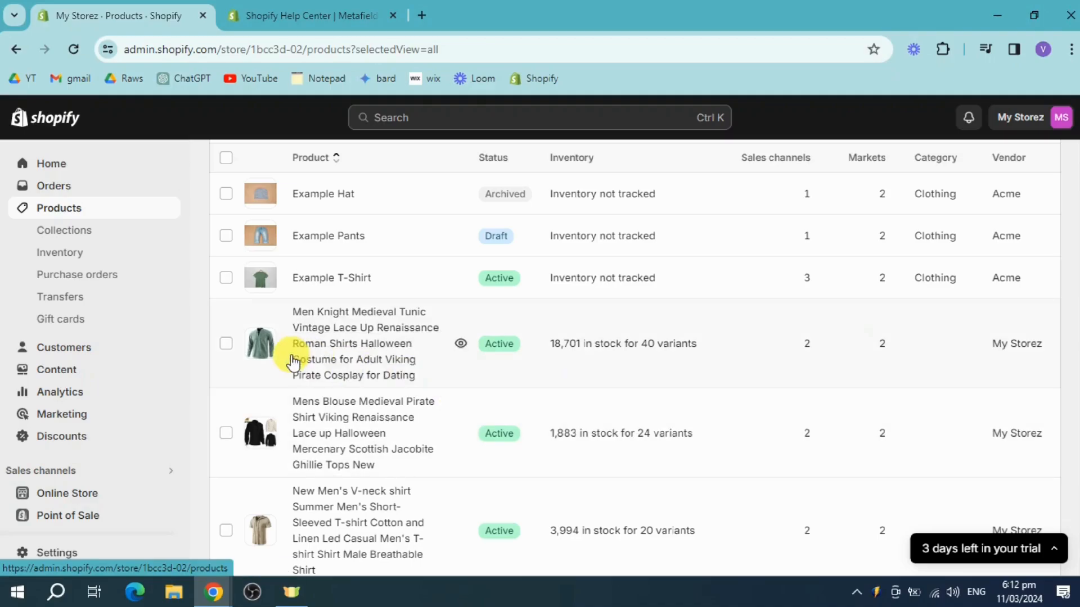
click(329, 350)
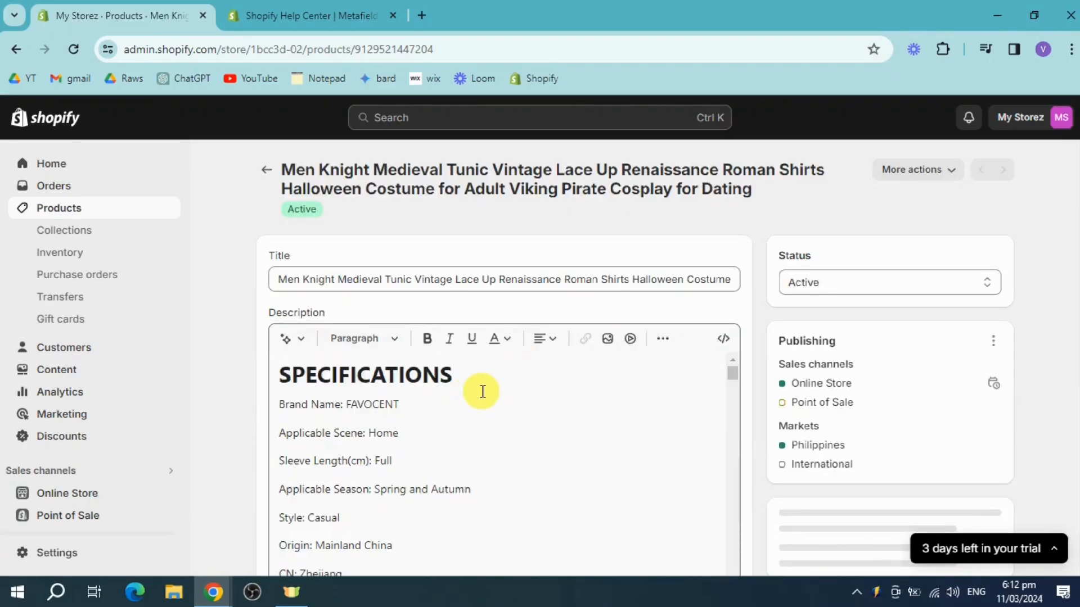
Open the product's search engine listing for editing and review its page title, meta description and URL handle.
scroll(480, 391, down, 10)
scroll(815, 312, down, 3)
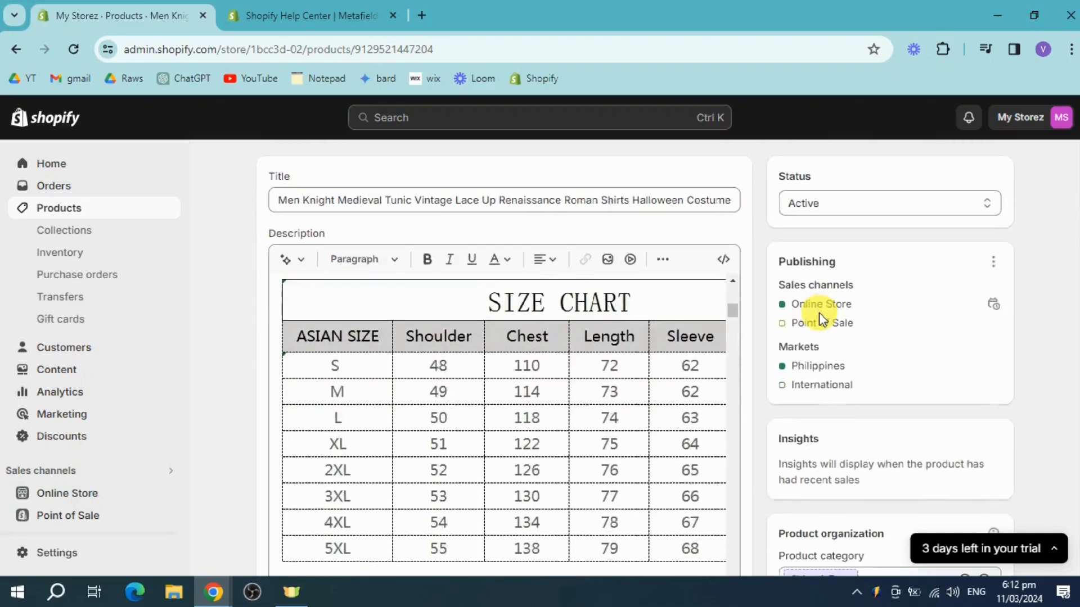
scroll(794, 410, down, 4)
scroll(740, 438, down, 10)
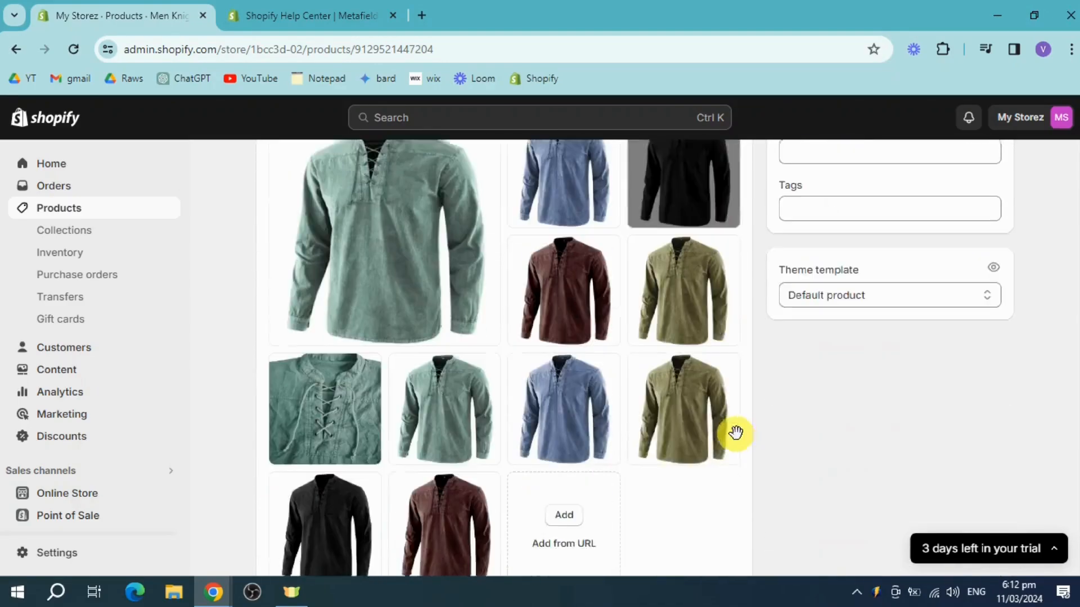
scroll(772, 440, down, 5)
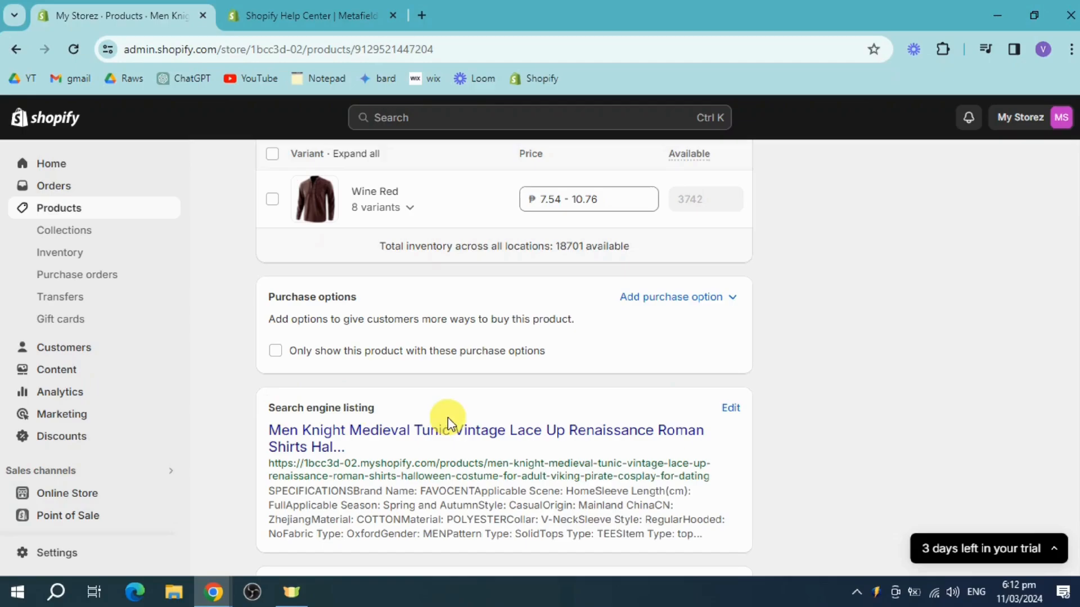
scroll(786, 403, down, 2)
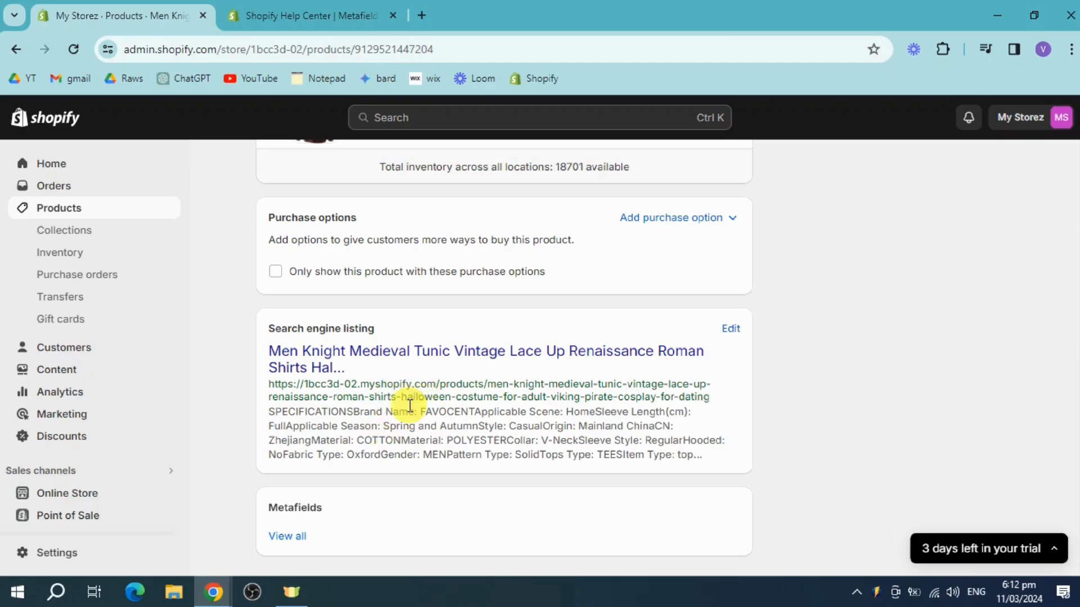
scroll(409, 406, down, 1)
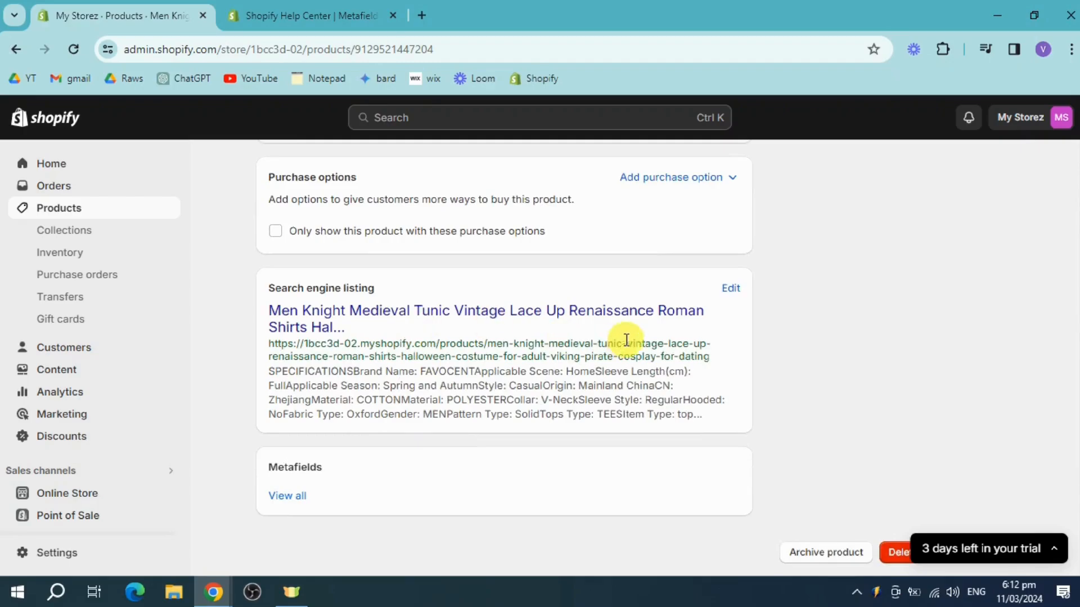
click(728, 290)
scroll(598, 448, down, 3)
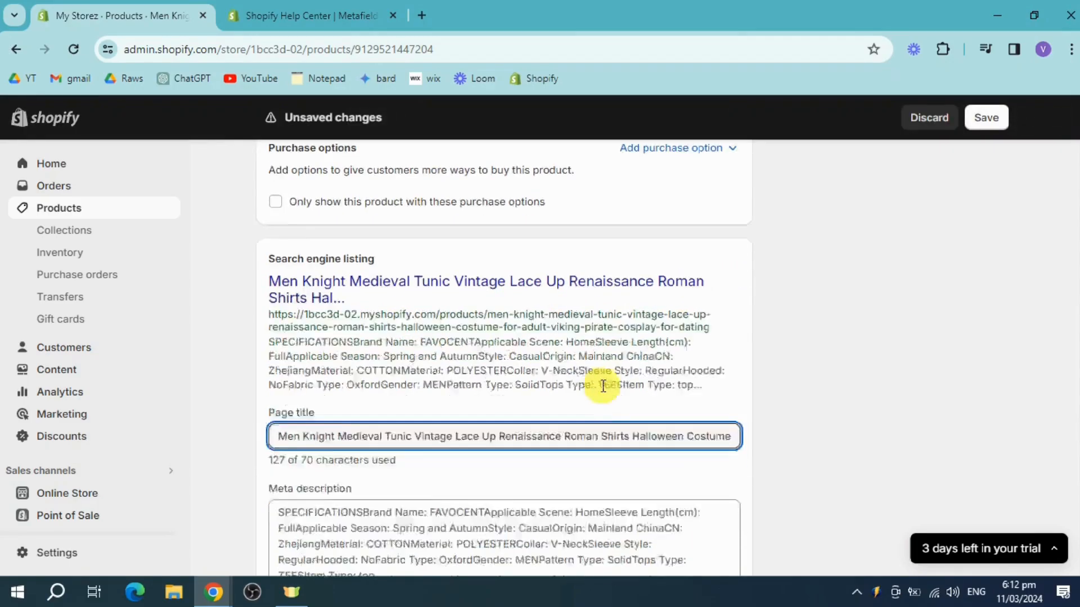
click(363, 382)
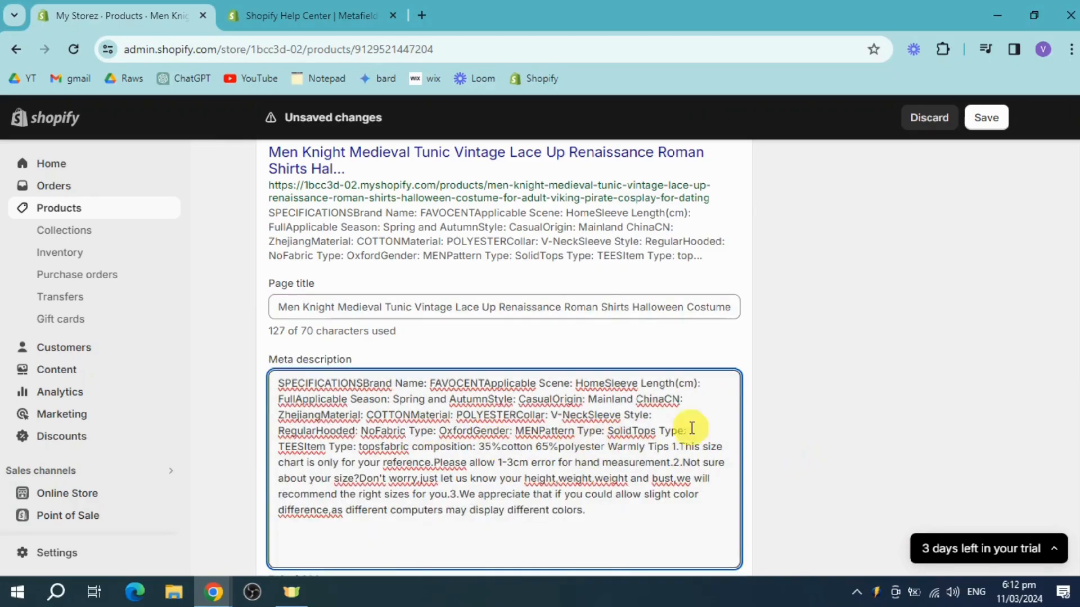
scroll(678, 444, down, 1)
scroll(678, 444, down, 3)
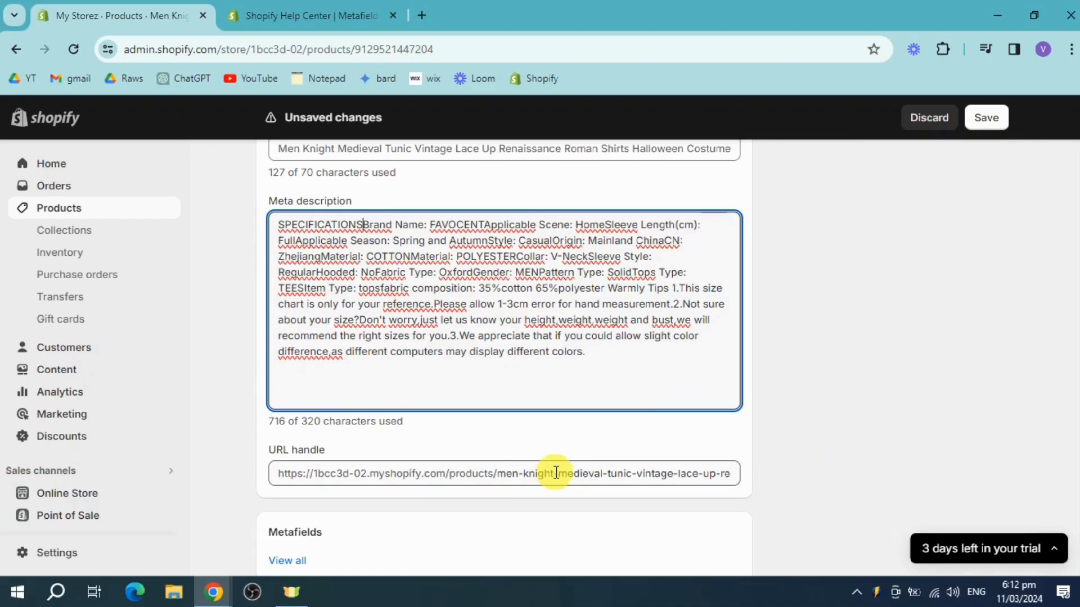
scroll(555, 472, down, 1)
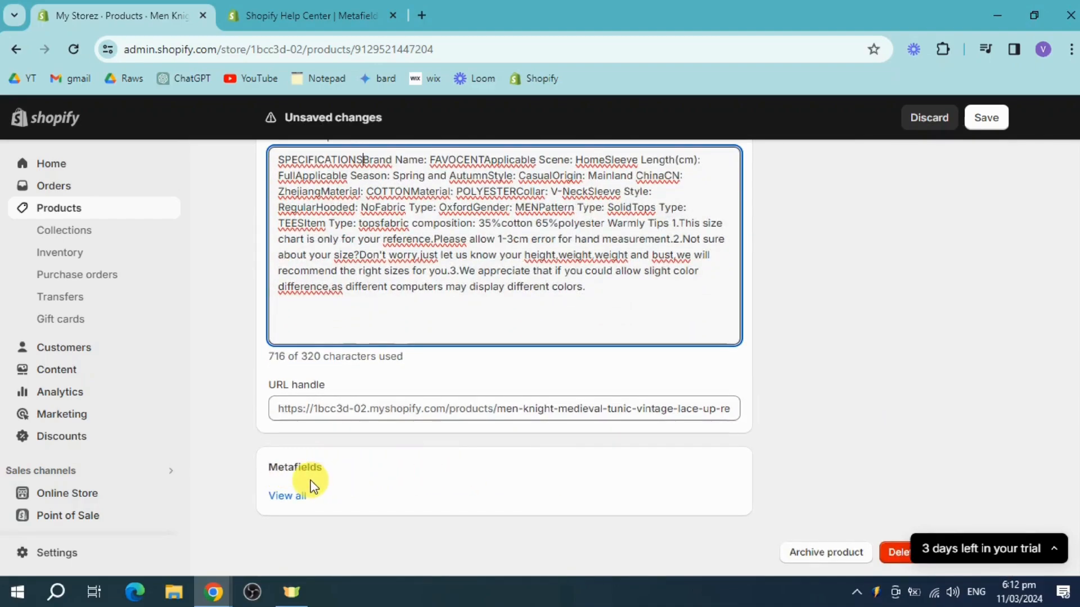
Open the metafield definitions from the product's metafields and pin the Google: Custom Product definition.
click(298, 498)
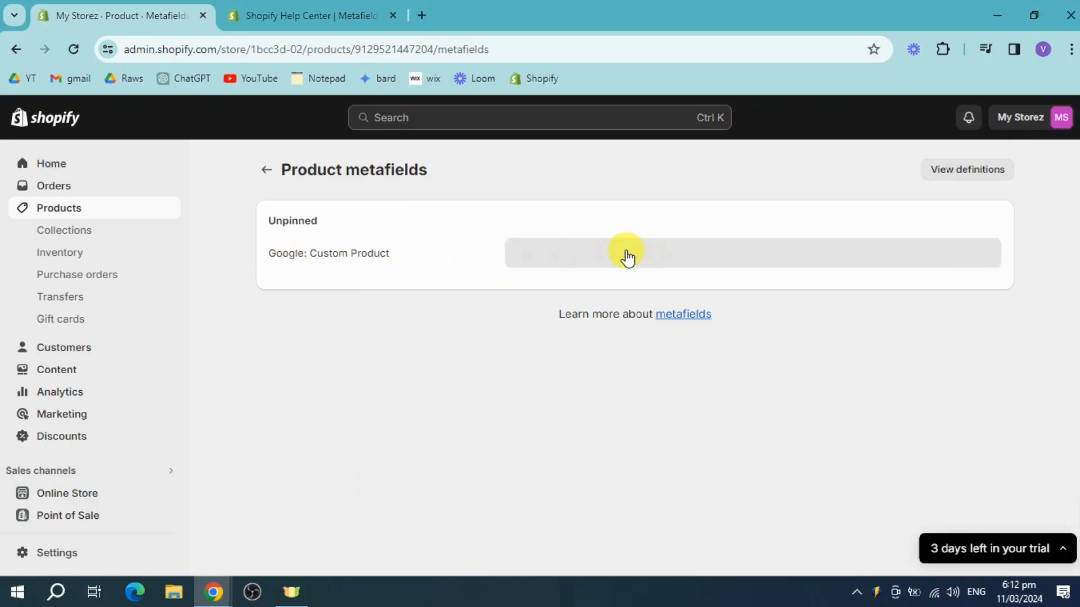
click(962, 172)
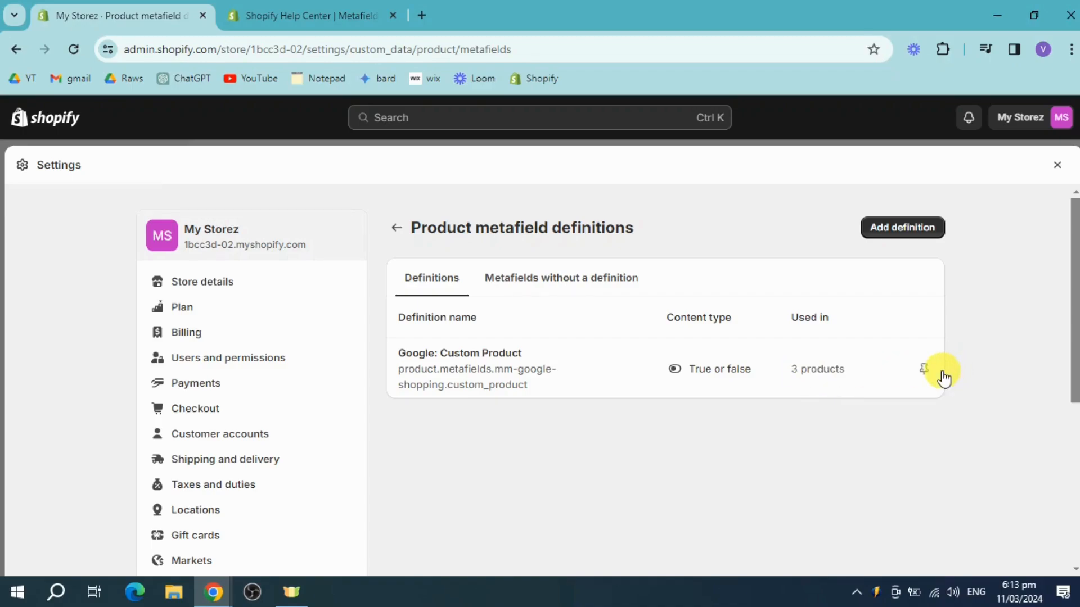
click(928, 373)
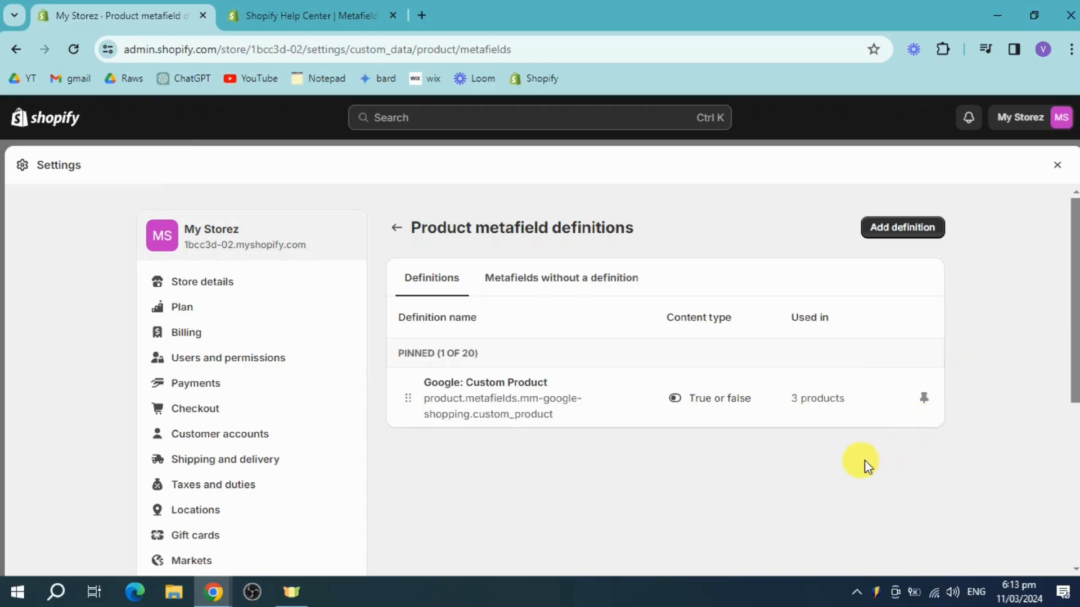
Enable admin filtering and storefront read access in the Google: Custom Product metafield definition.
click(683, 406)
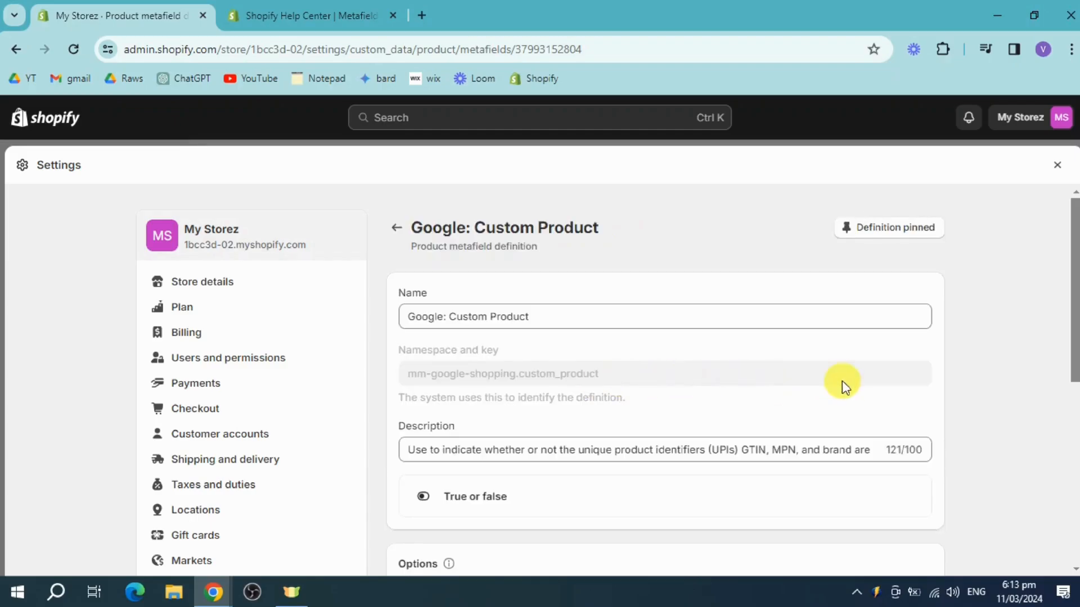
scroll(842, 386, down, 3)
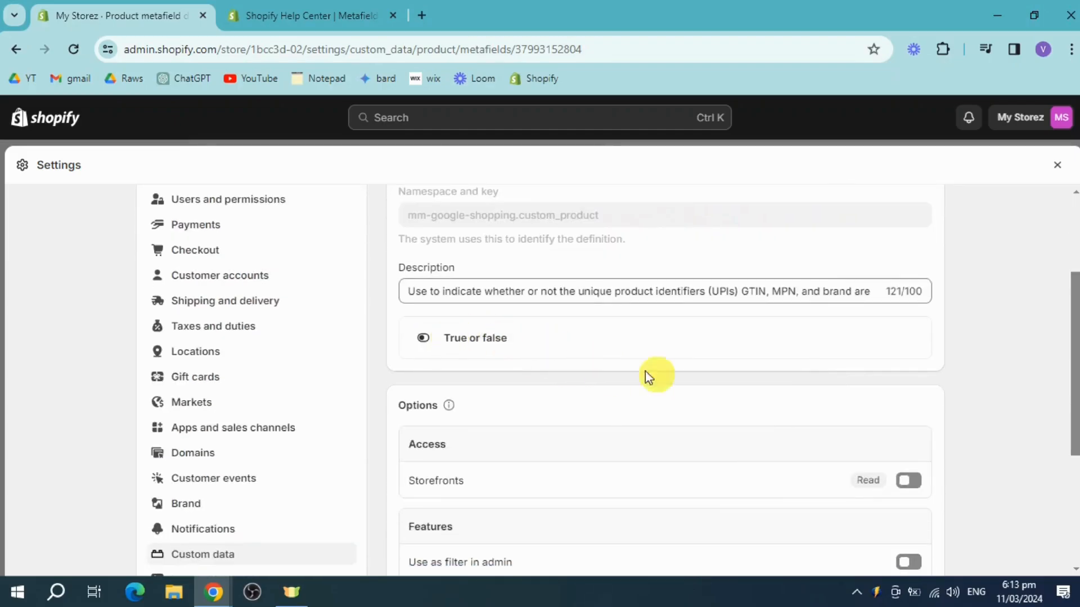
scroll(854, 413, down, 3)
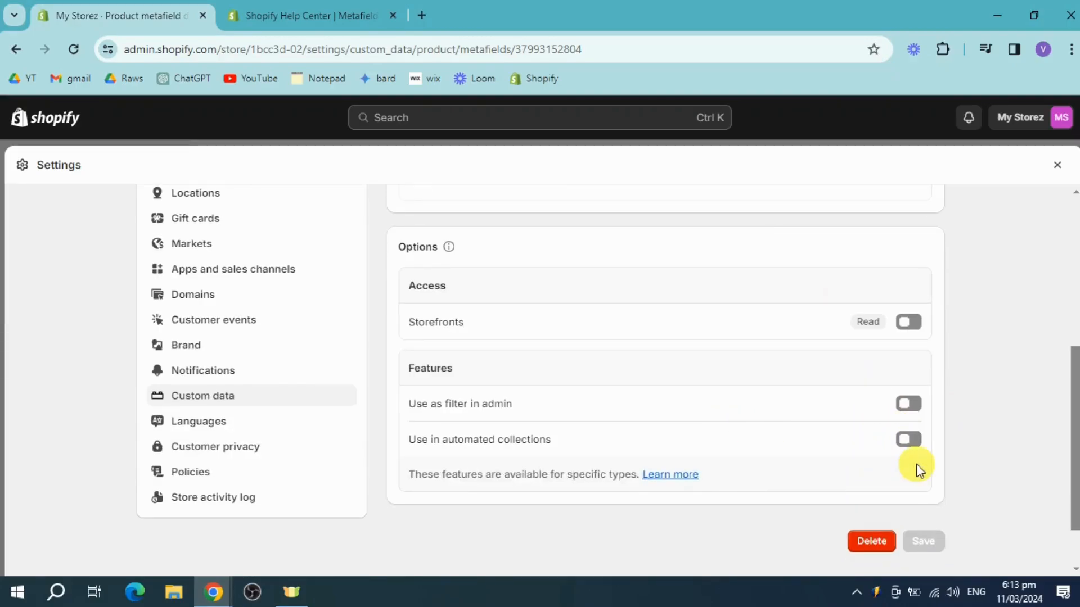
click(909, 404)
scroll(864, 436, up, 1)
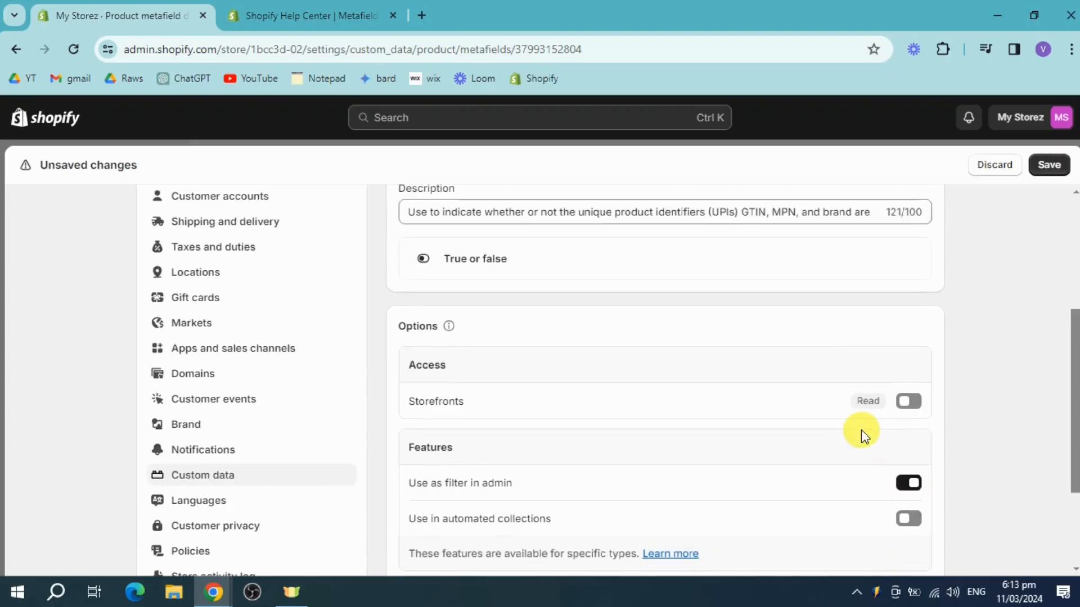
click(908, 402)
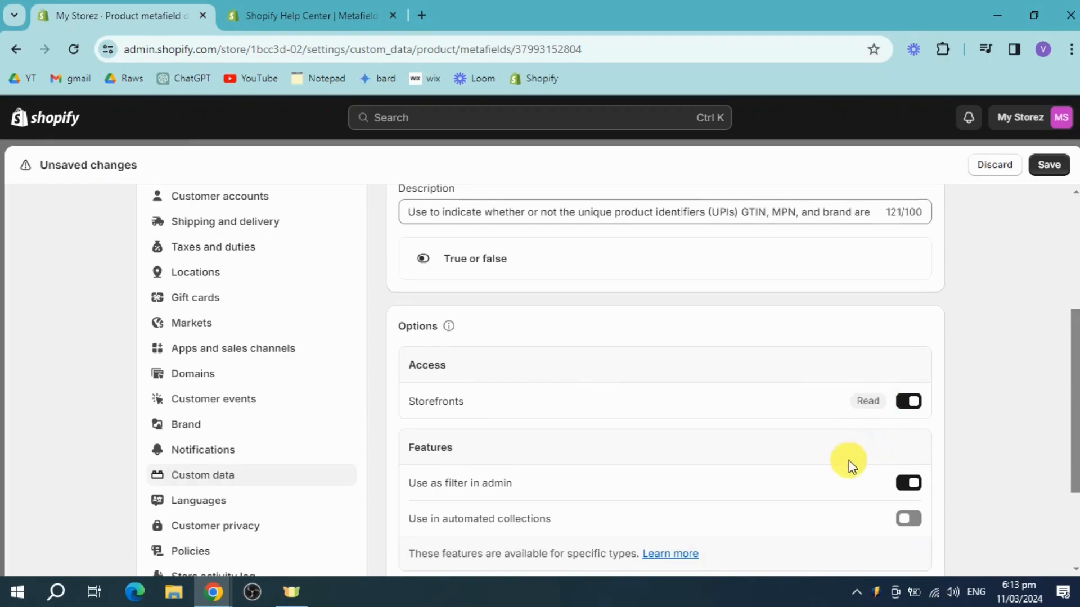
Rename the metafield definition to "Men's Tshirt" and save the definition.
scroll(865, 402, up, 3)
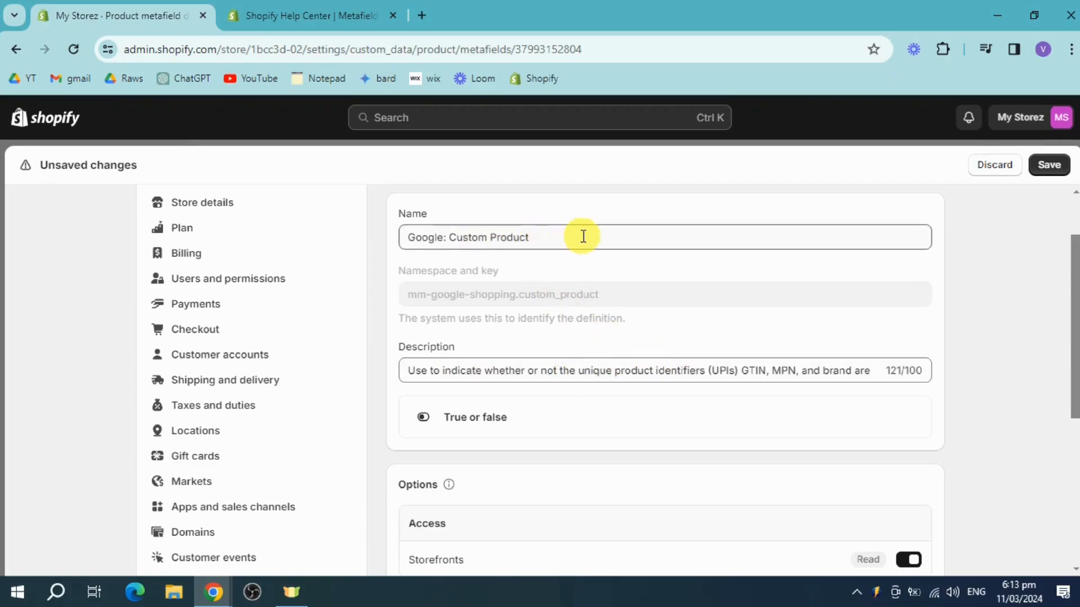
drag(583, 236, 398, 234)
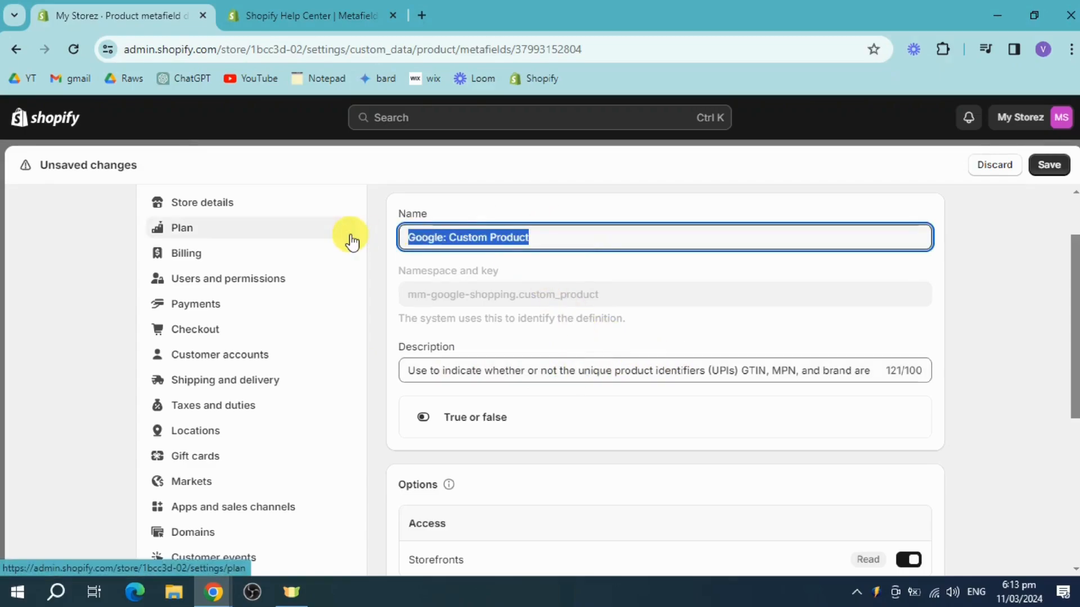
text(Men's Tshirt)
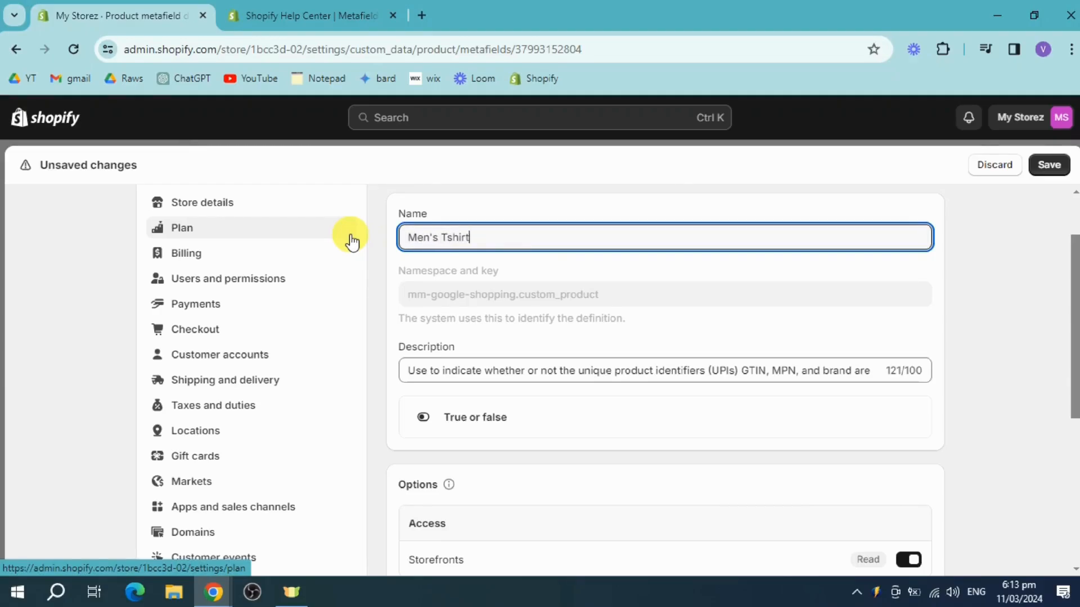
click(1049, 165)
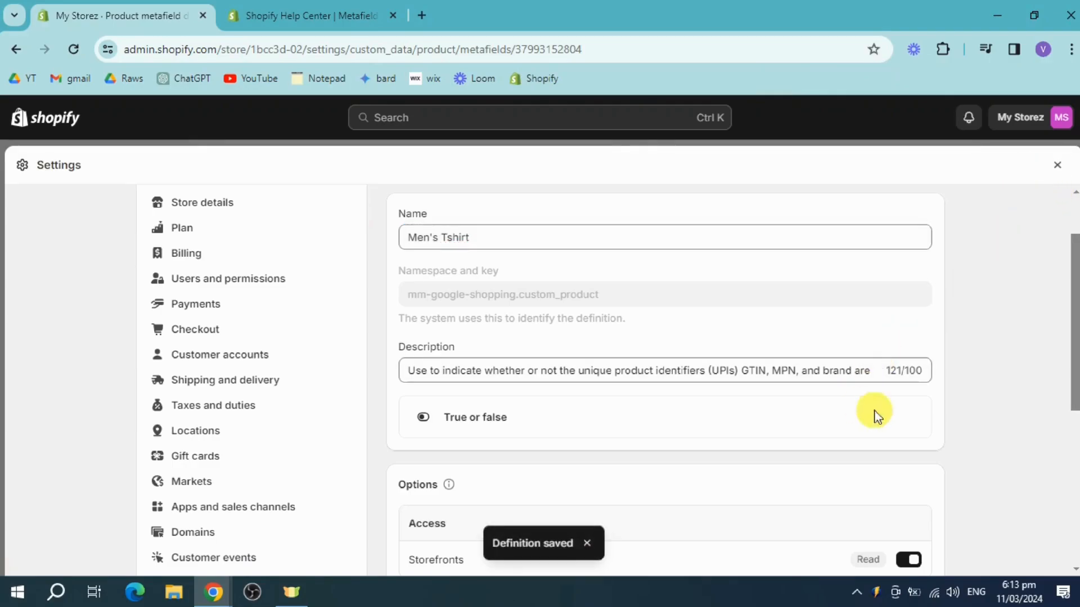
Check the saved definition's options, close the settings and return to the tunic's product page.
scroll(584, 424, down, 5)
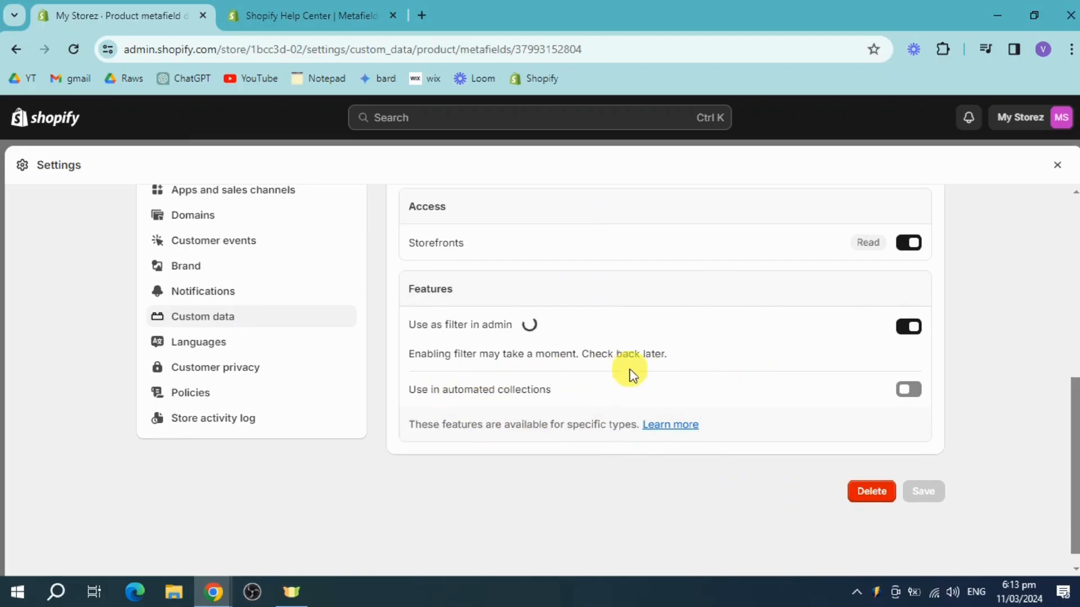
click(1058, 165)
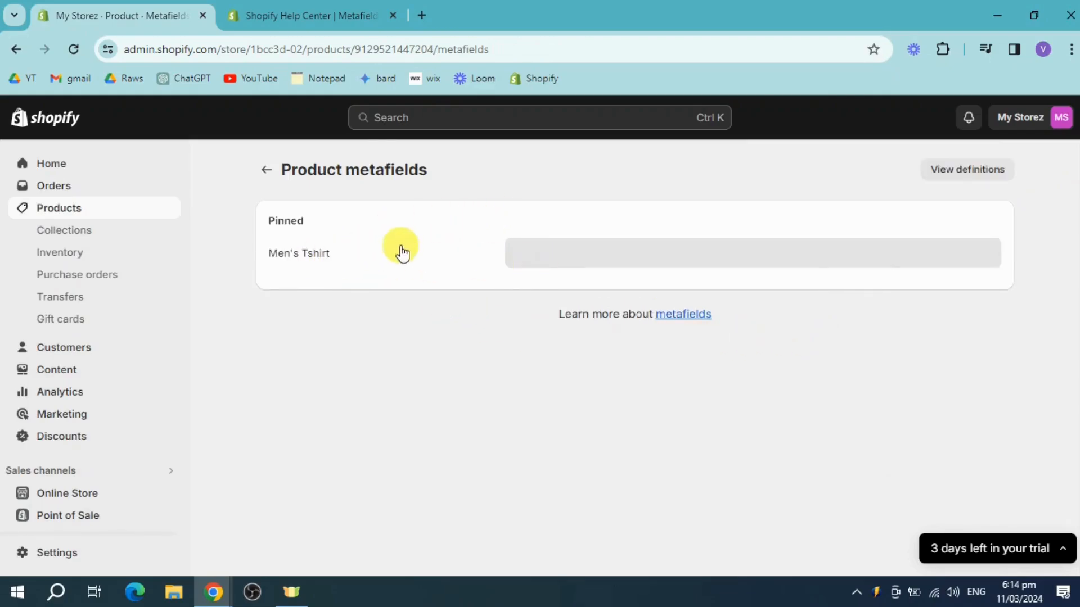
click(265, 169)
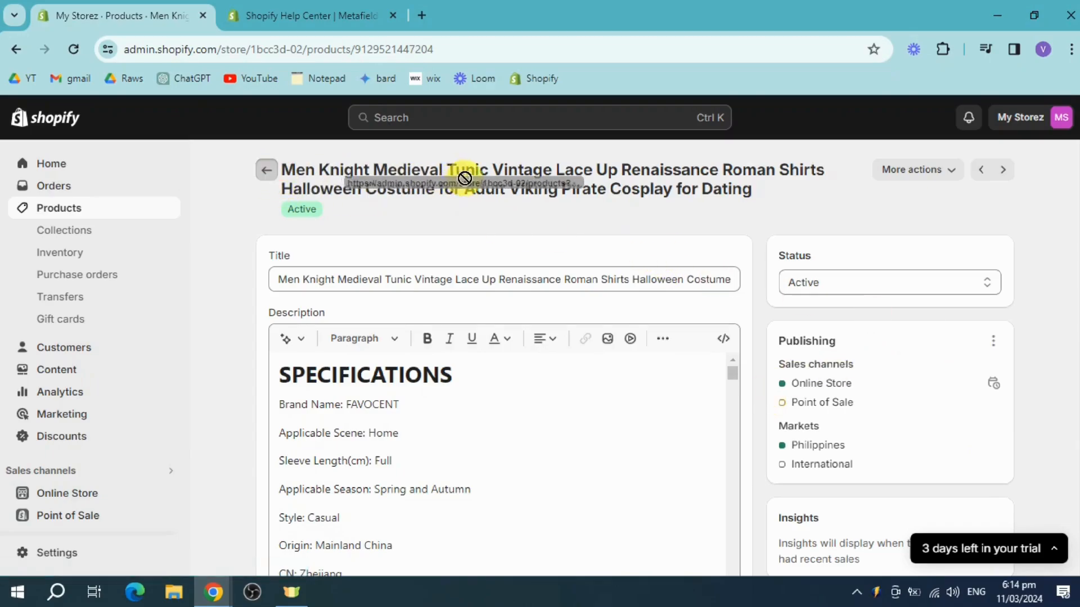
Copy the tunic's full product title, search Google for it in a new tab and look through the results.
drag(287, 170, 801, 189)
key(ctrl+c)
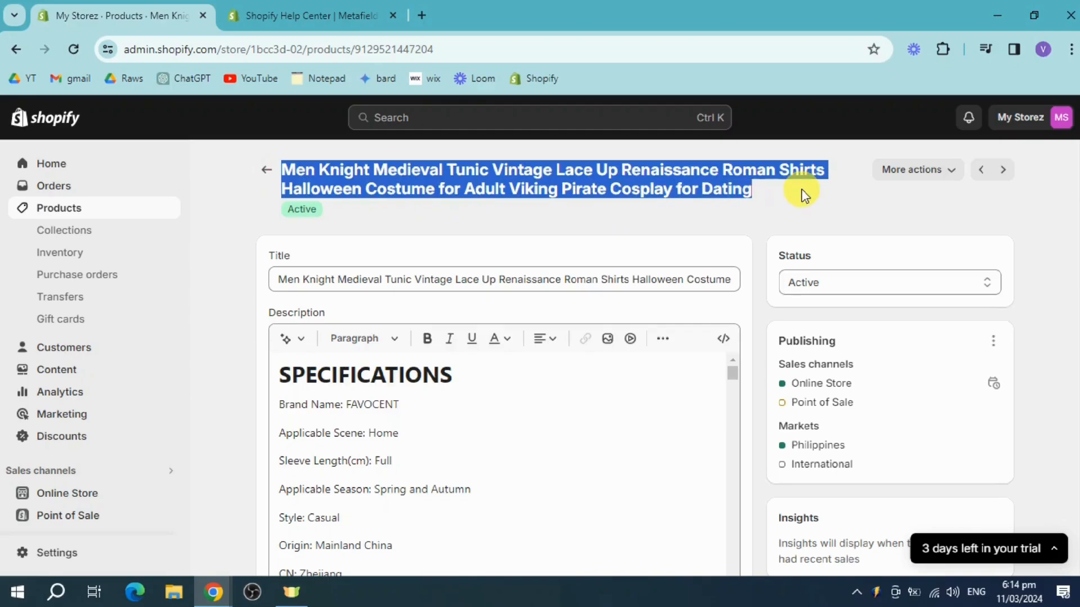
click(418, 16)
key(ctrl+v)
key(Return)
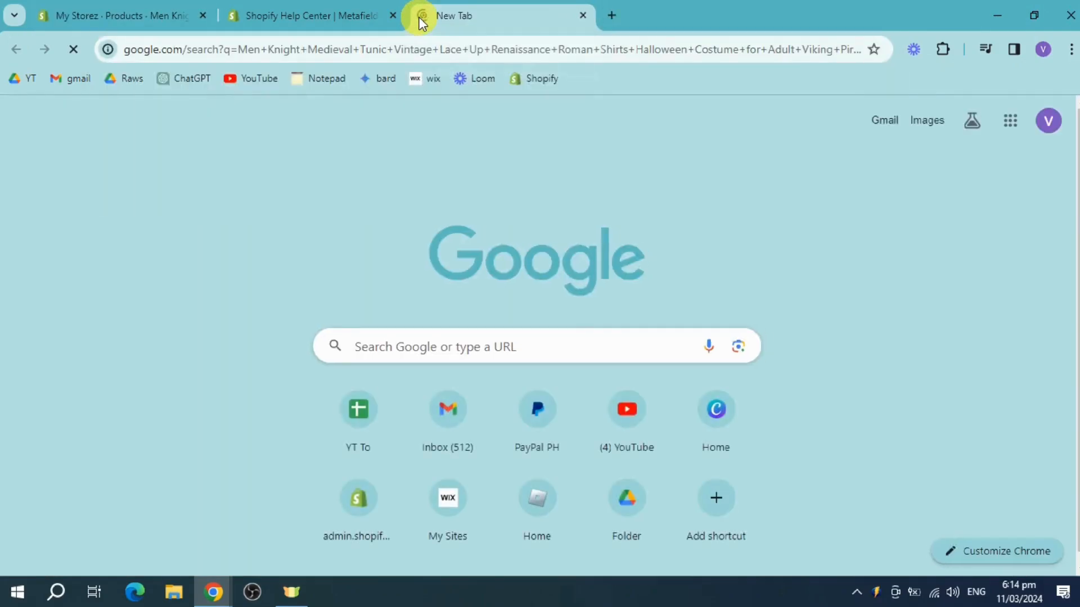
scroll(798, 290, down, 4)
scroll(808, 289, down, 3)
scroll(808, 289, down, 3)
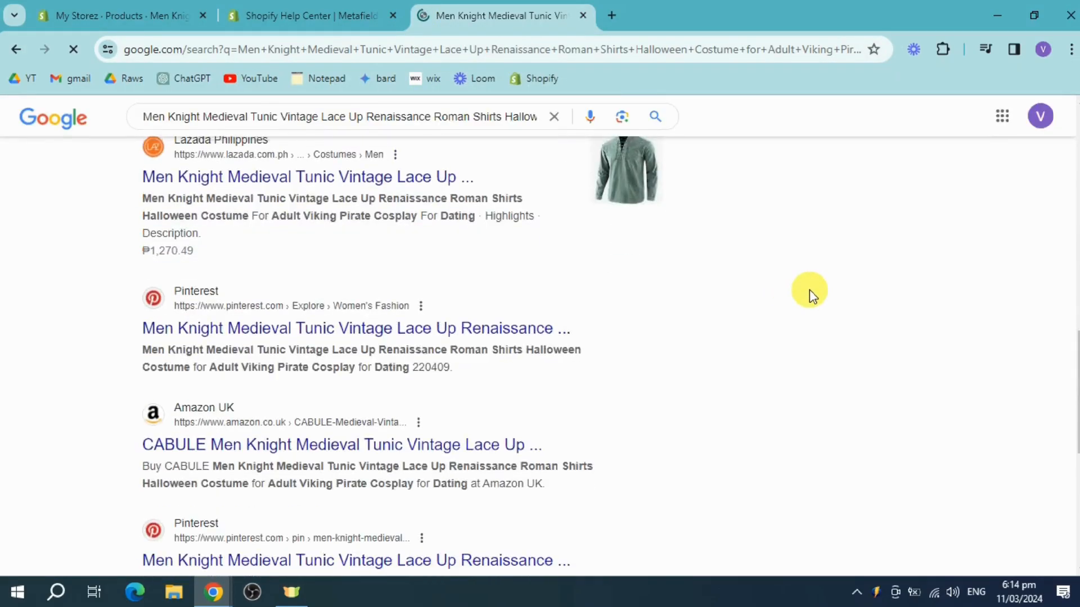
scroll(807, 288, down, 4)
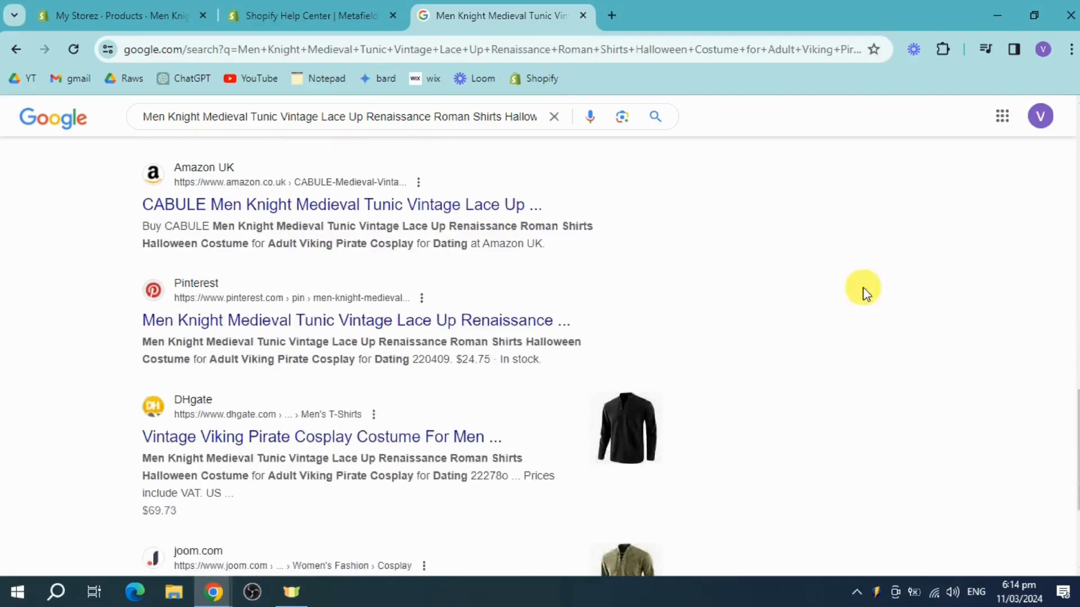
scroll(699, 315, down, 4)
scroll(959, 247, down, 5)
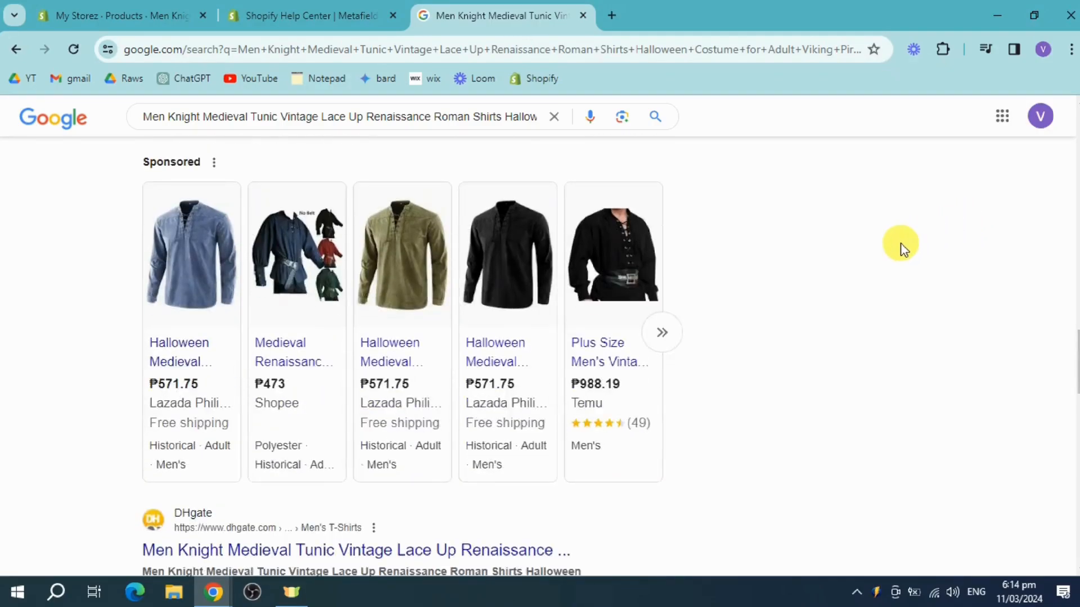